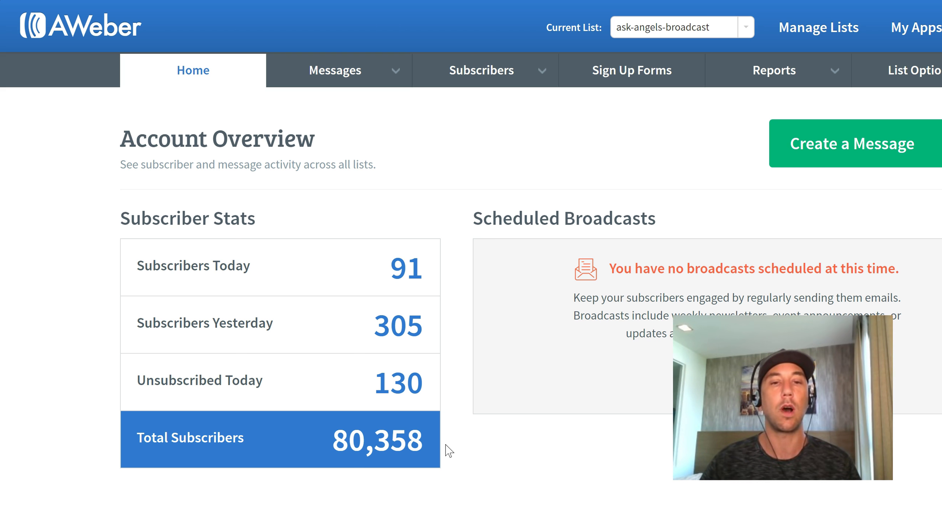
click(424, 444)
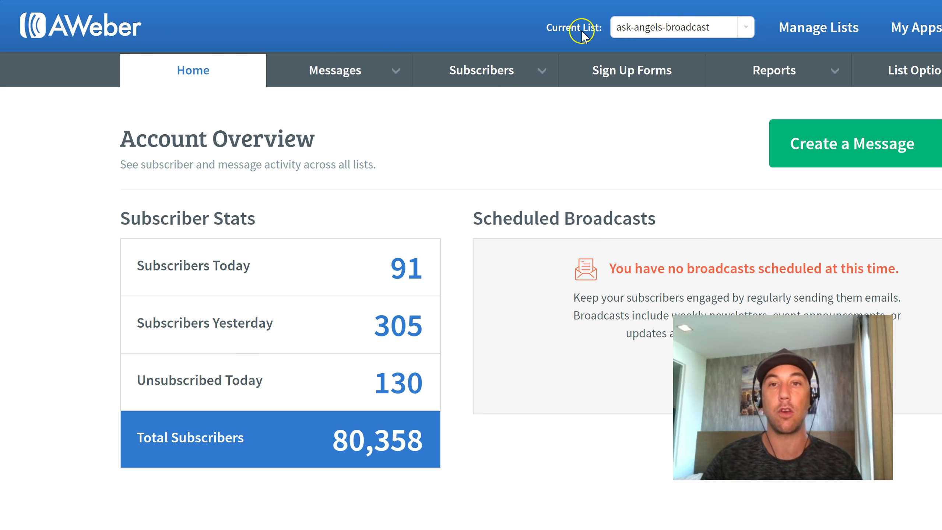
scroll(471, 265, down, 15)
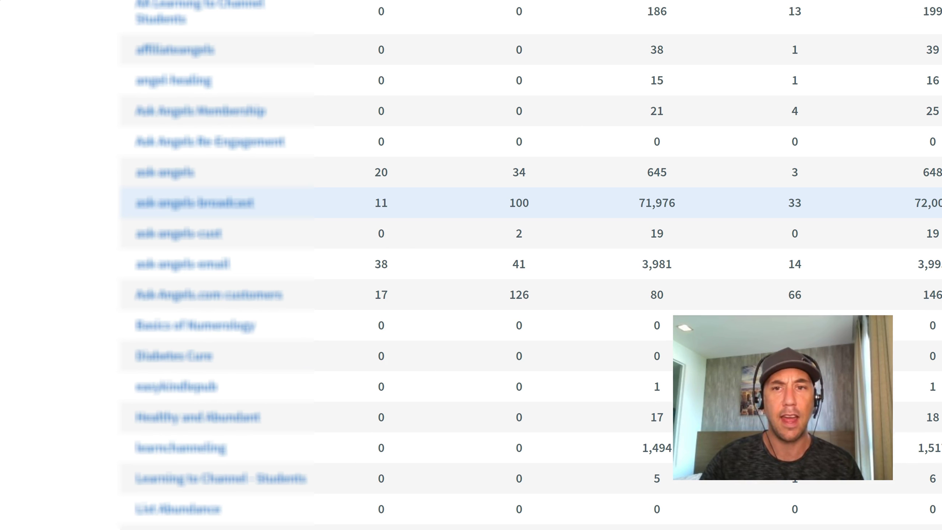
scroll(825, 102, up, 3)
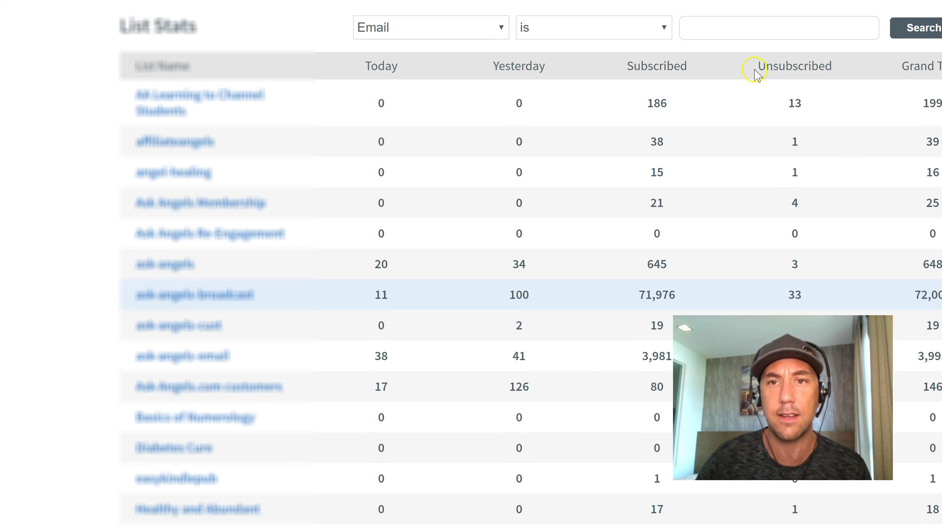
drag(757, 69, 837, 66)
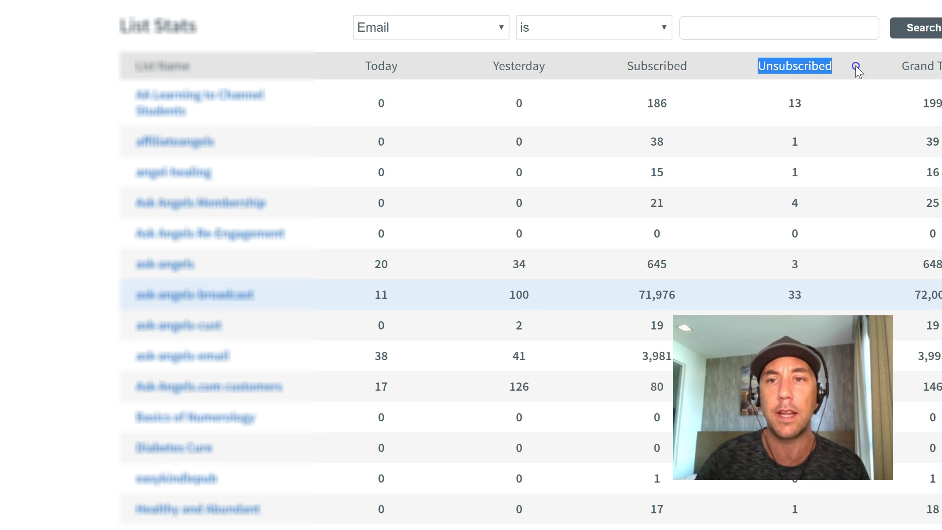
click(856, 67)
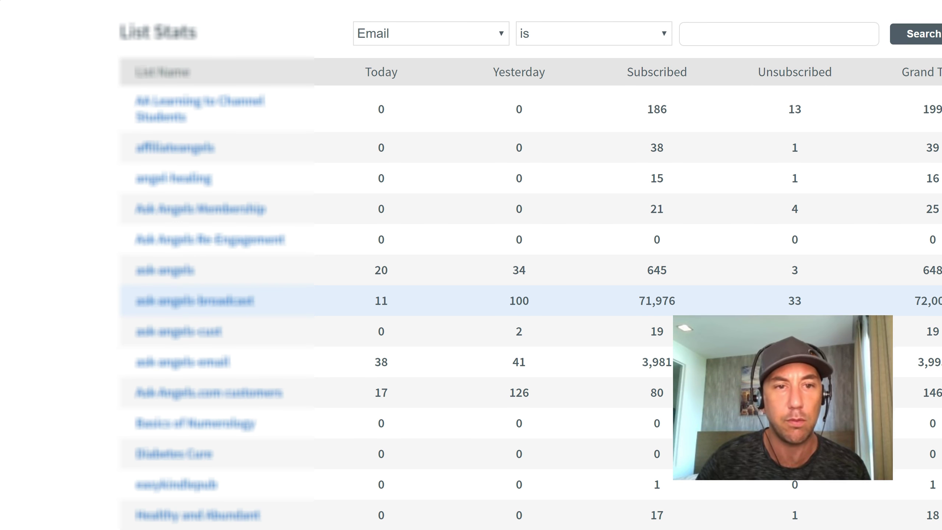
scroll(531, 273, down, 1)
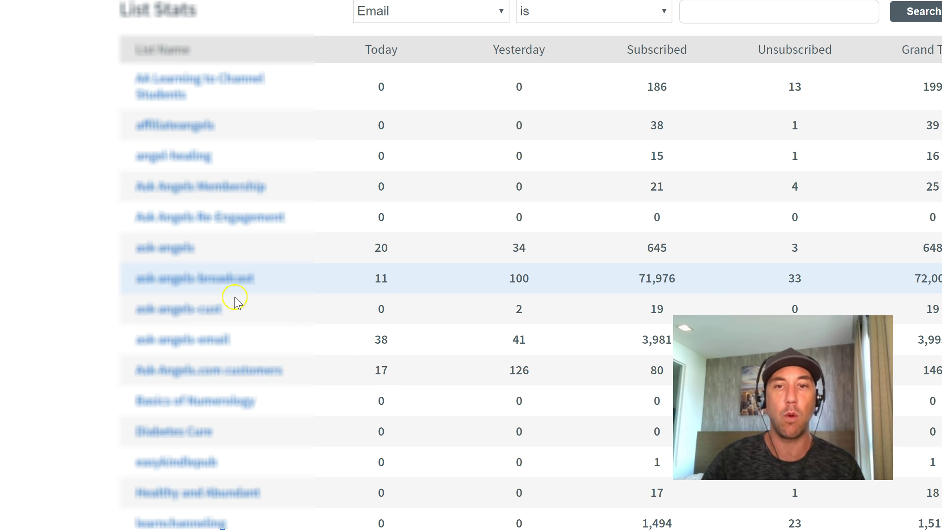
scroll(531, 265, up, 4)
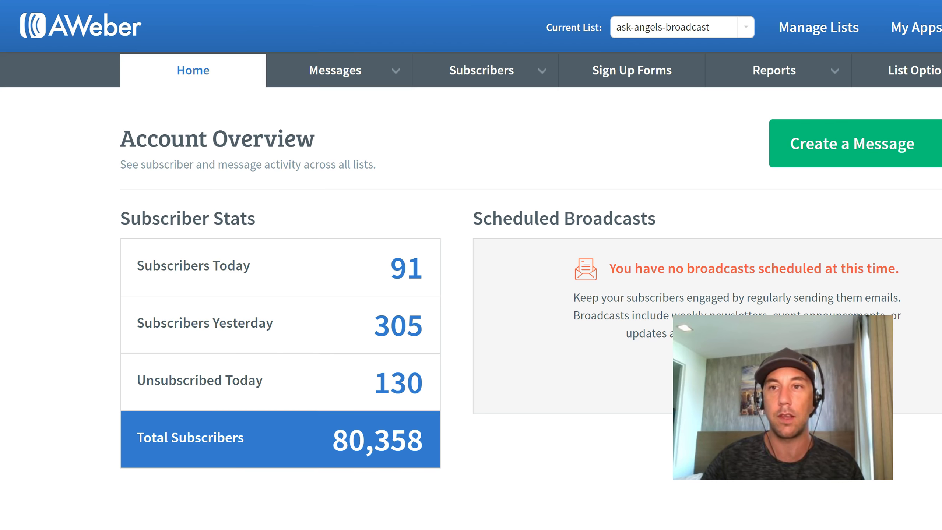
click(731, 34)
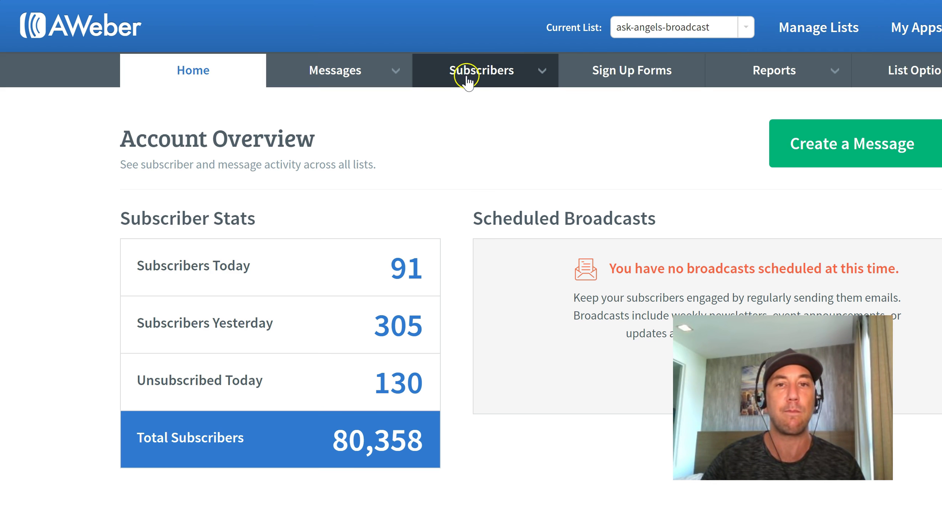
- Filter Manage Subscribers to Stop Status Unsubscribed, showing the 33 unsubscribed contacts
mouse_move(468, 80)
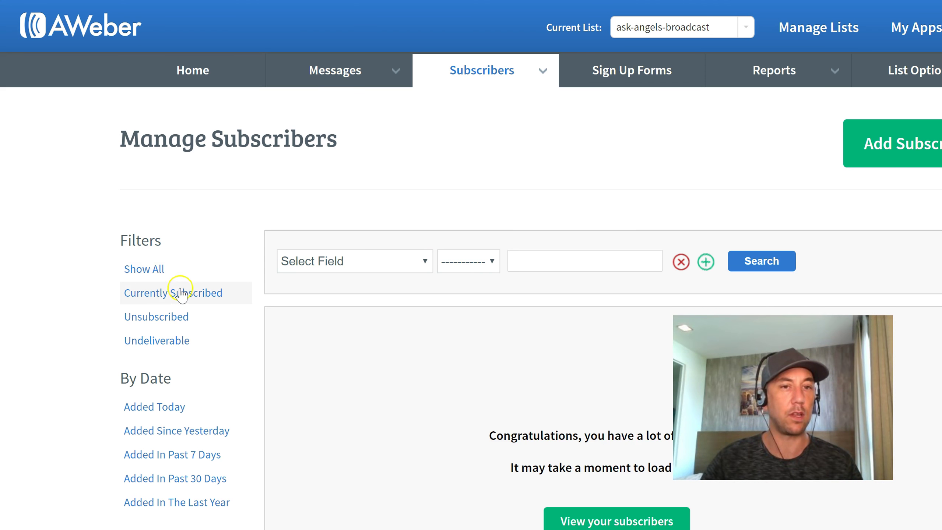
click(163, 316)
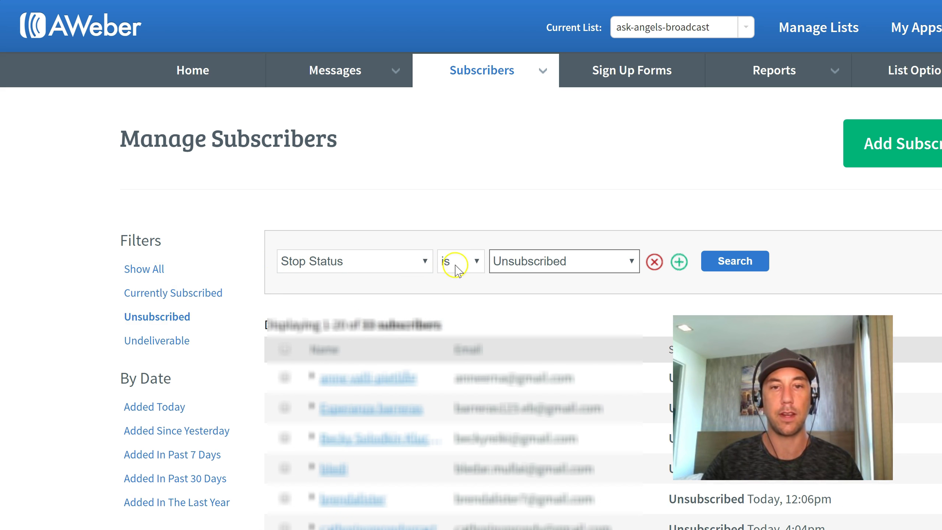
scroll(472, 260, down, 15)
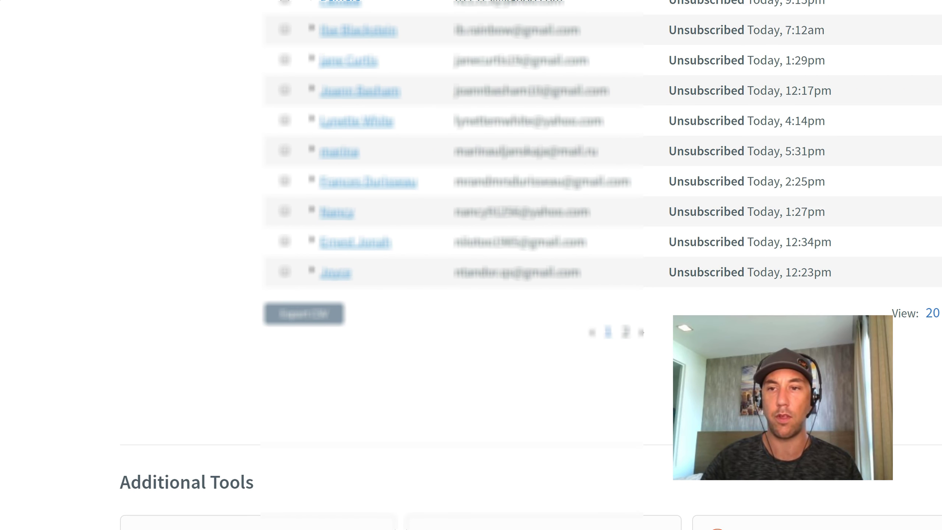
scroll(471, 260, up, 15)
scroll(472, 260, down, 3)
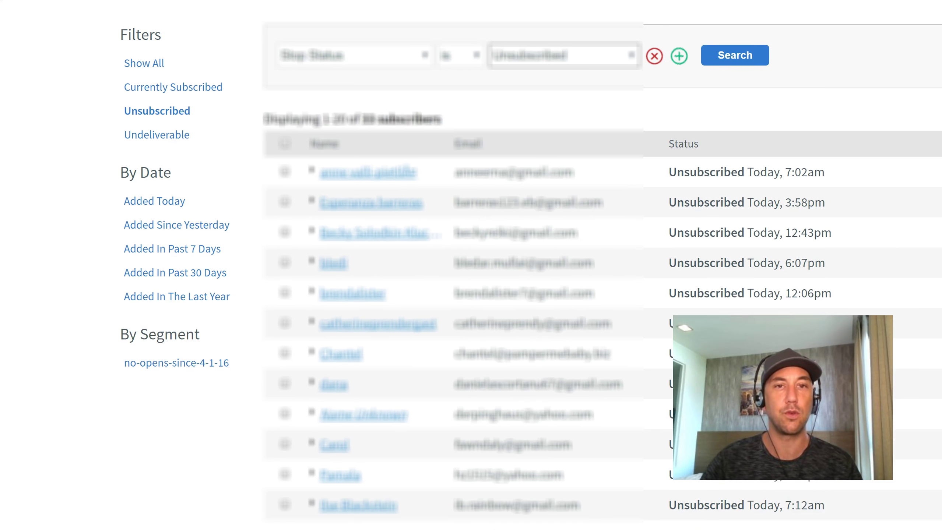
- Select all 20 unsubscribed subscribers on the page and delete them, confirming the deletion
click(285, 141)
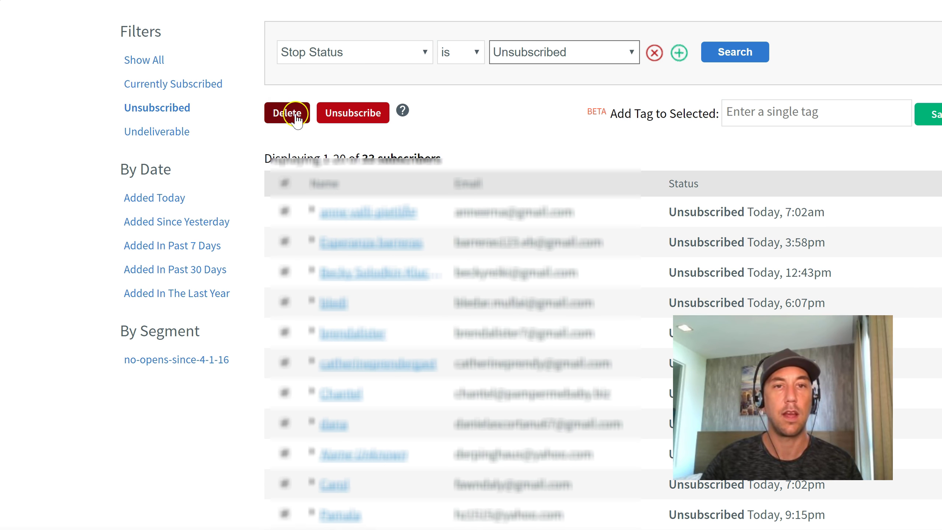
click(297, 120)
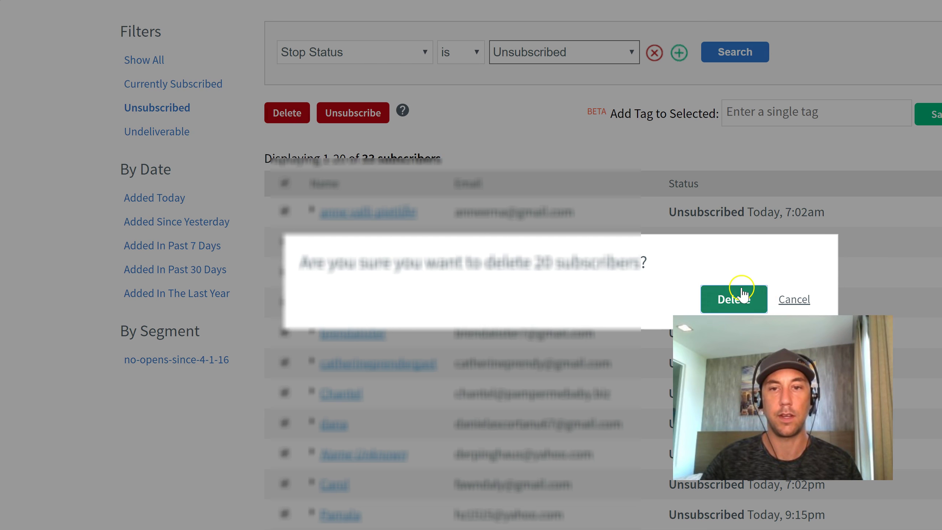
click(743, 296)
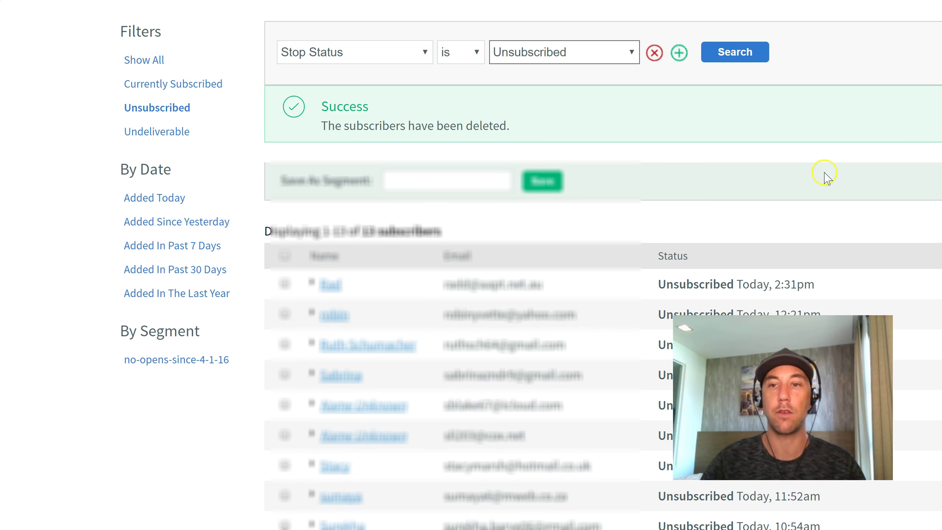
scroll(530, 268, down, 10)
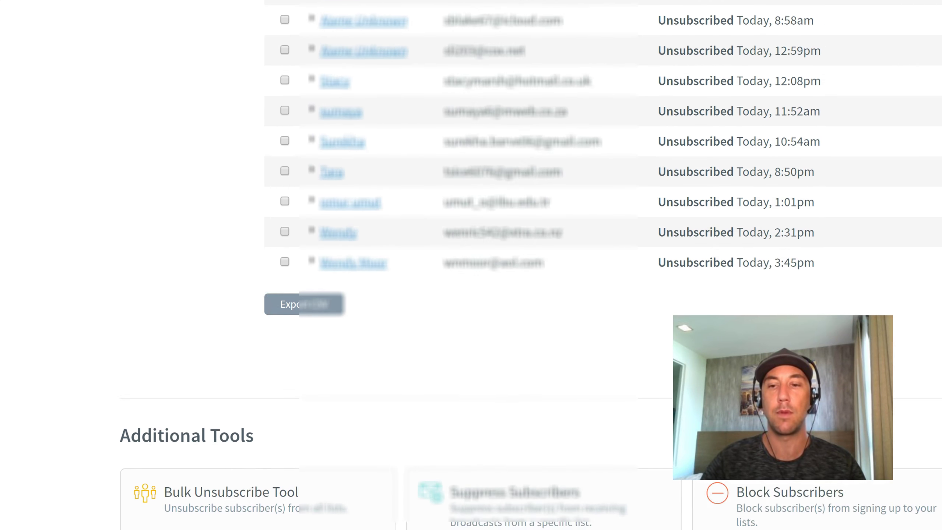
scroll(531, 268, up, 2)
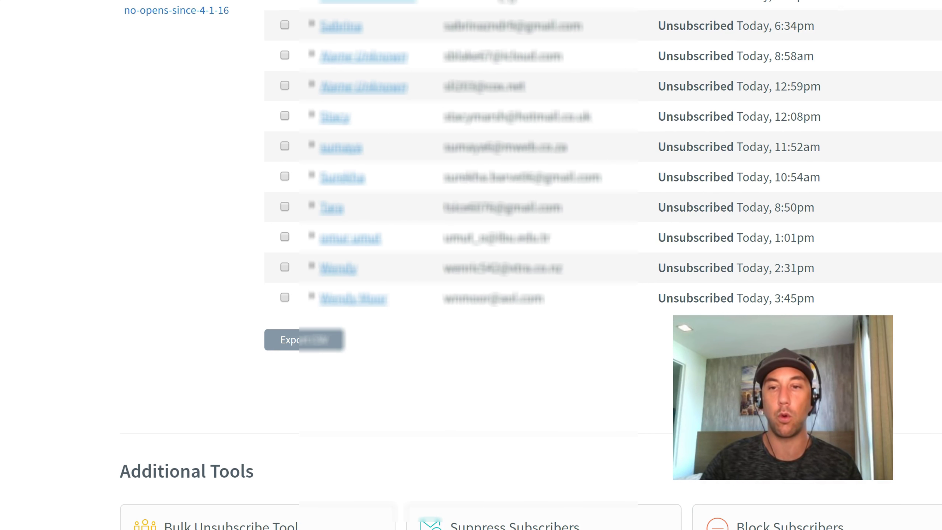
scroll(913, 335, down, 2)
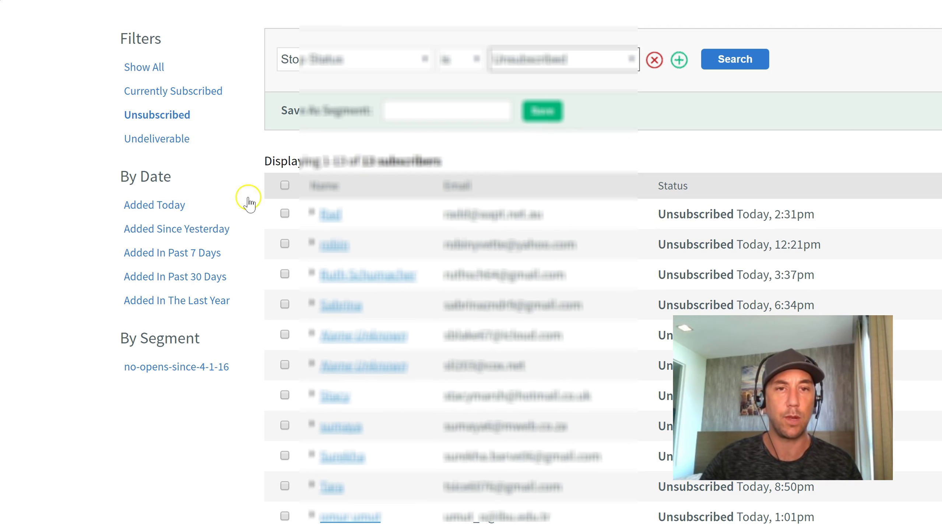
- Select the remaining 13 unsubscribed subscribers and delete them, confirming the dialog
click(285, 185)
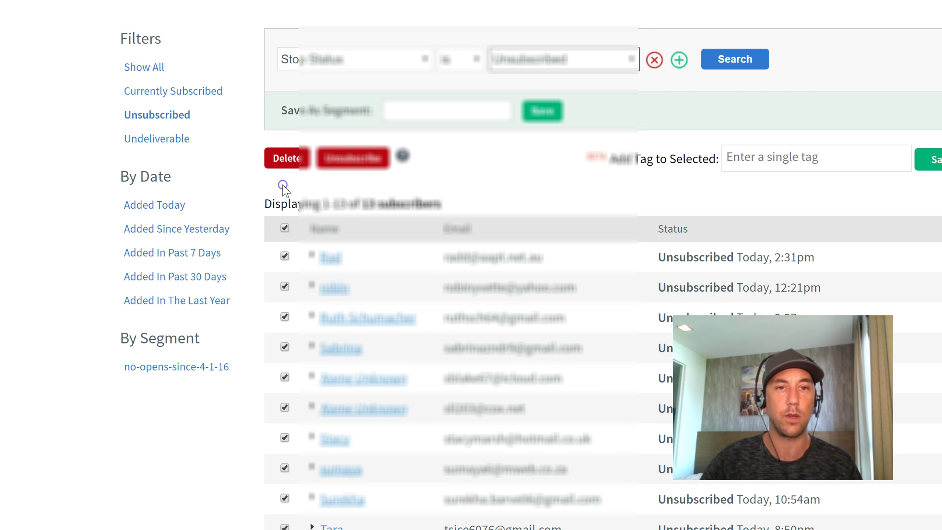
click(286, 158)
click(744, 307)
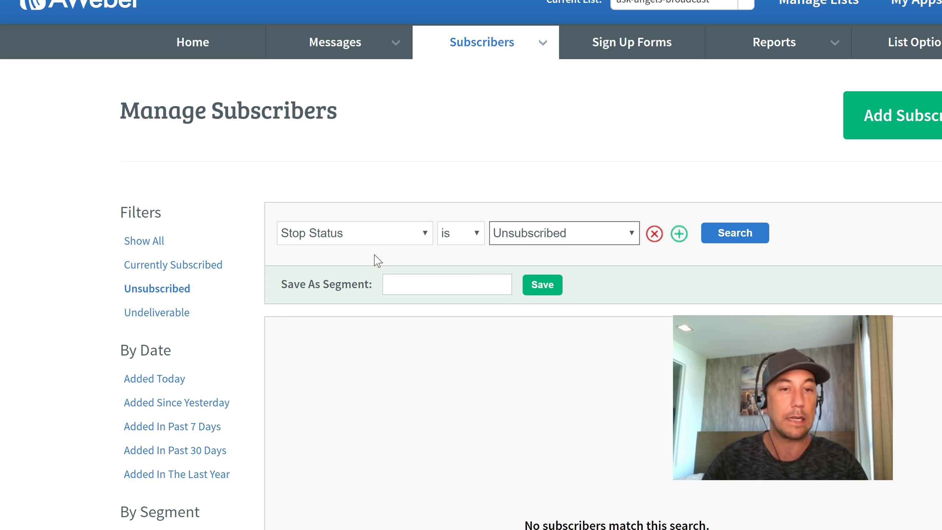
- Choose Date Added as the subscriber search field
click(419, 235)
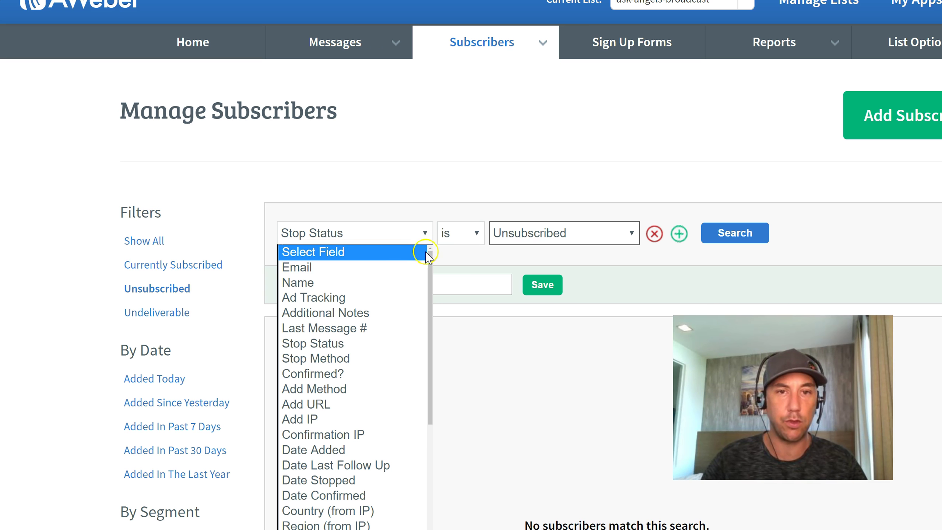
drag(430, 266, 435, 286)
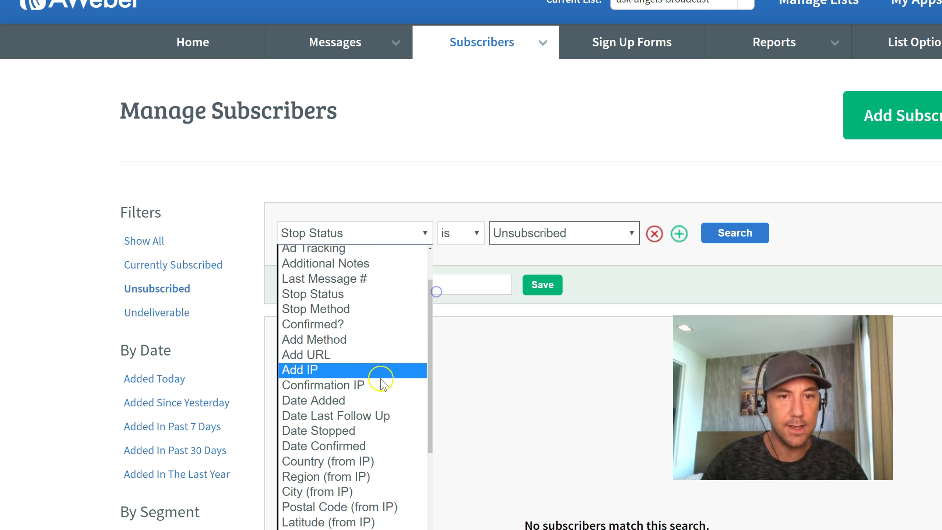
click(374, 407)
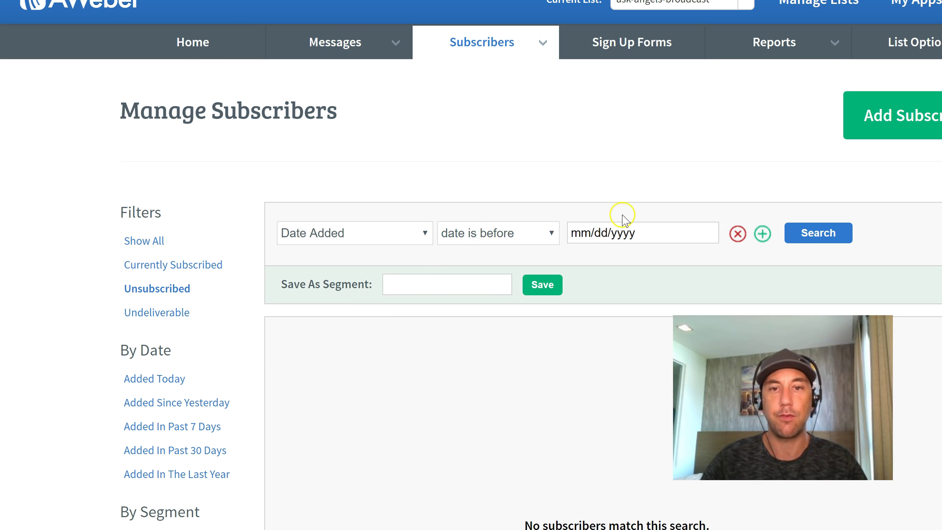
- Set the date-is-before cutoff to August 1, 2016, and add a second condition row
click(649, 235)
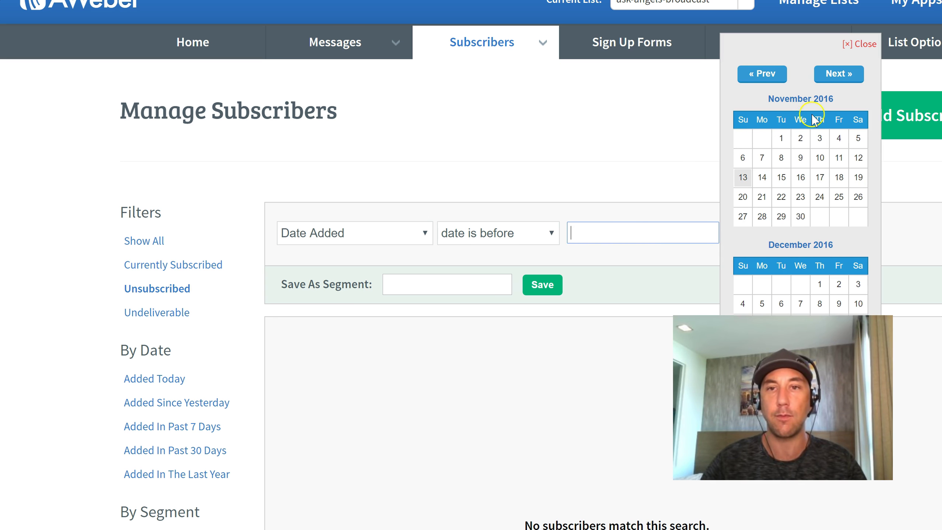
click(756, 78)
click(757, 78)
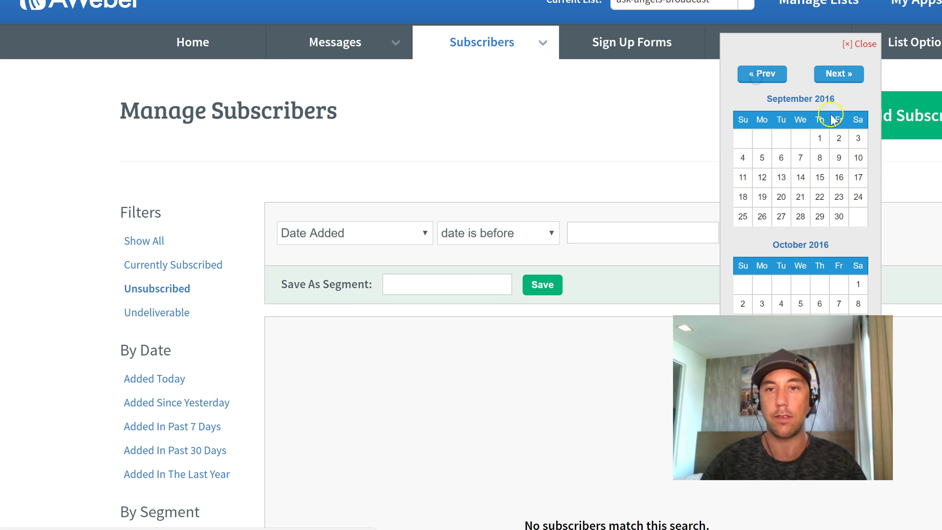
click(760, 77)
click(757, 138)
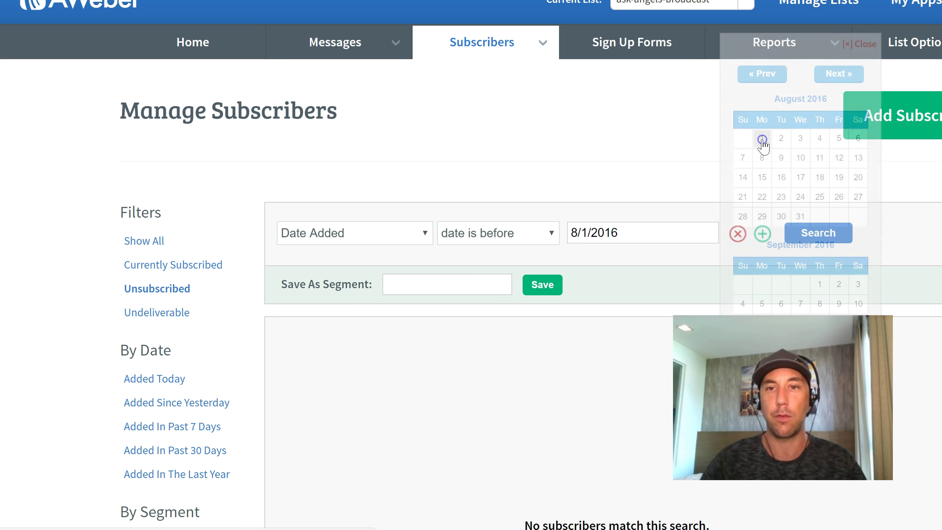
click(763, 235)
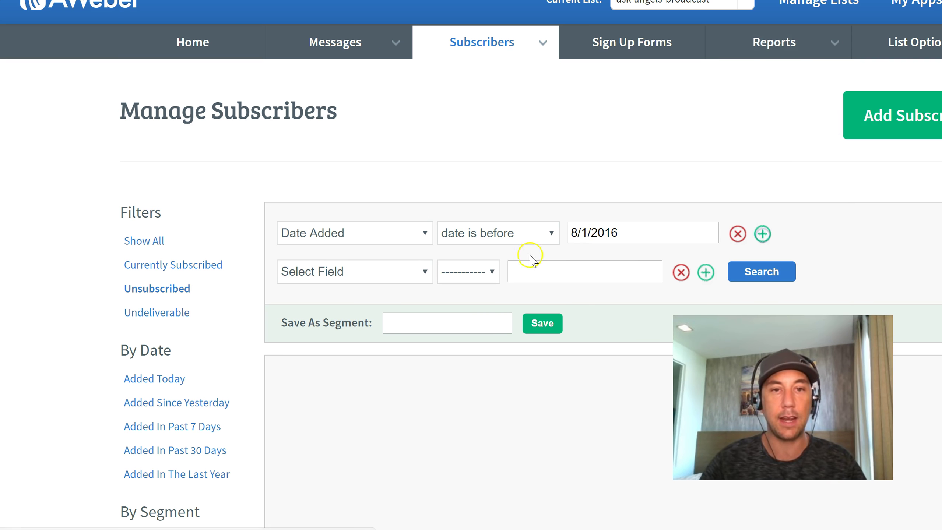
- Make the second condition No Opens since 8/1/2016 and run the search, returning 15,813 subscribers
click(421, 273)
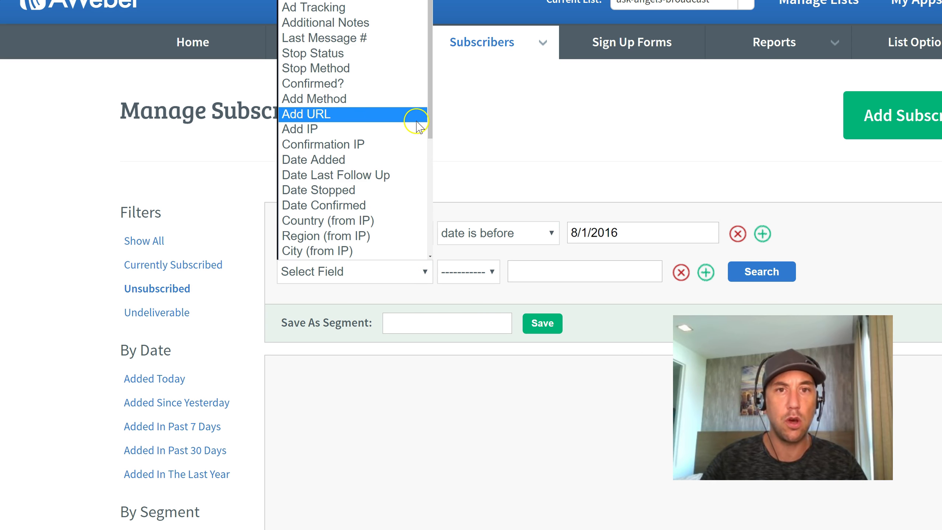
drag(432, 123, 443, 248)
click(334, 256)
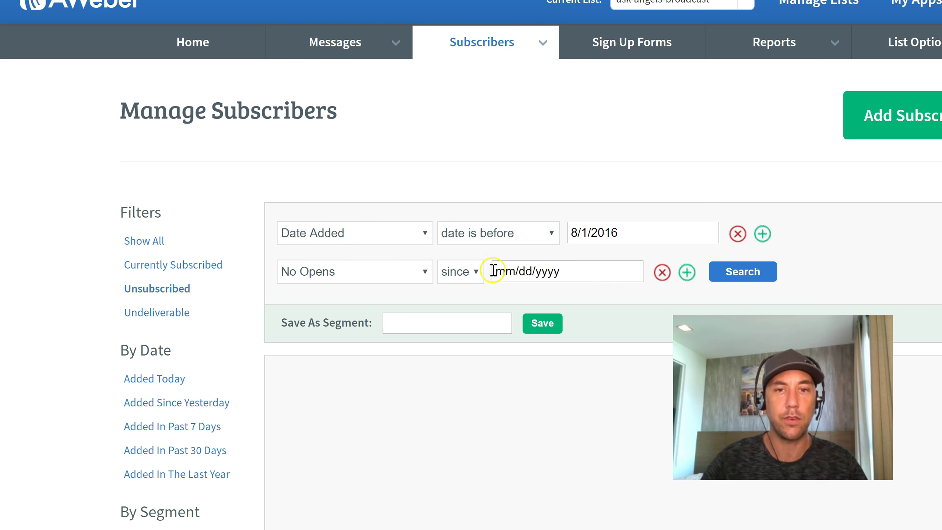
click(566, 272)
click(687, 112)
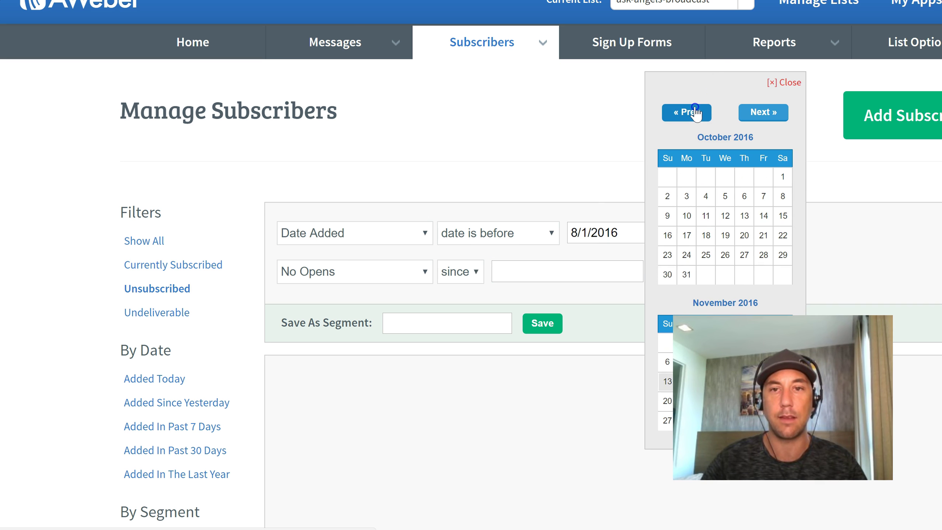
click(687, 112)
click(687, 112)
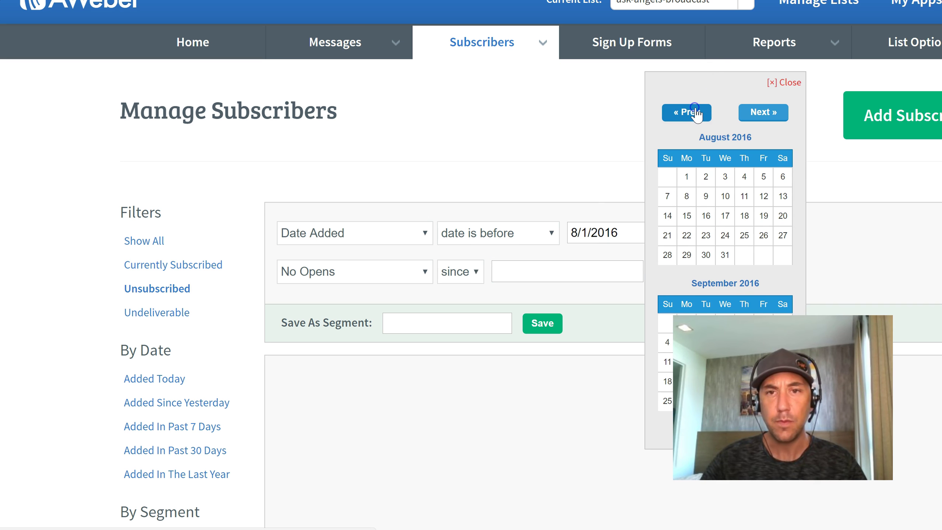
click(686, 177)
click(735, 272)
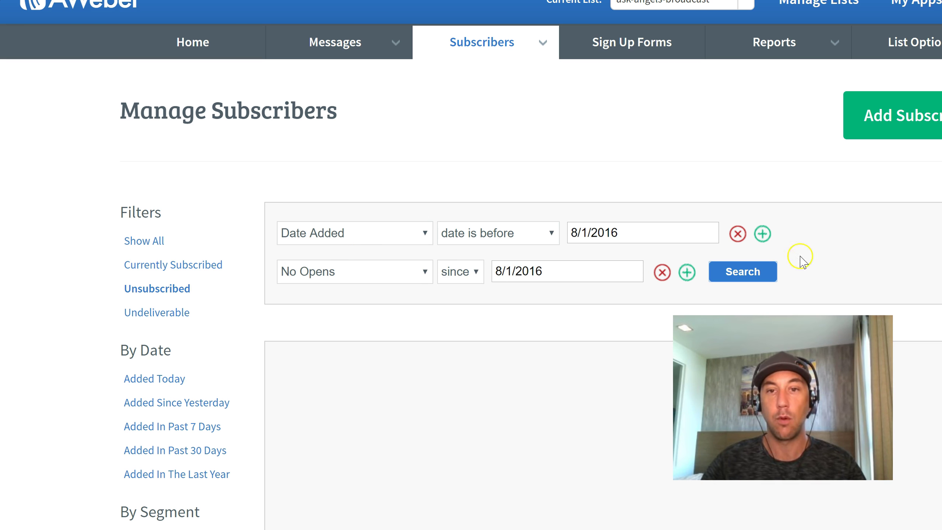
scroll(531, 254, down, 3)
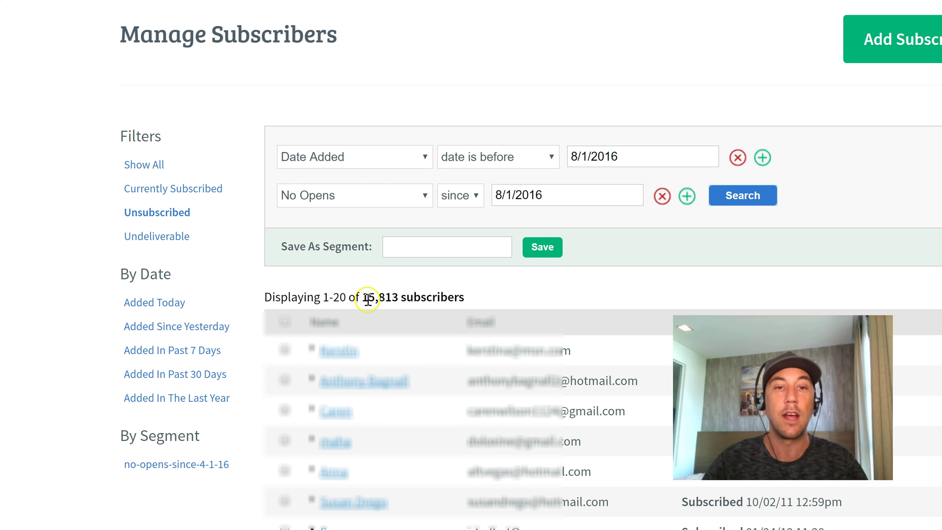
- Check the results count: 15,813 subscribers match the two inactivity filters
drag(365, 300, 453, 297)
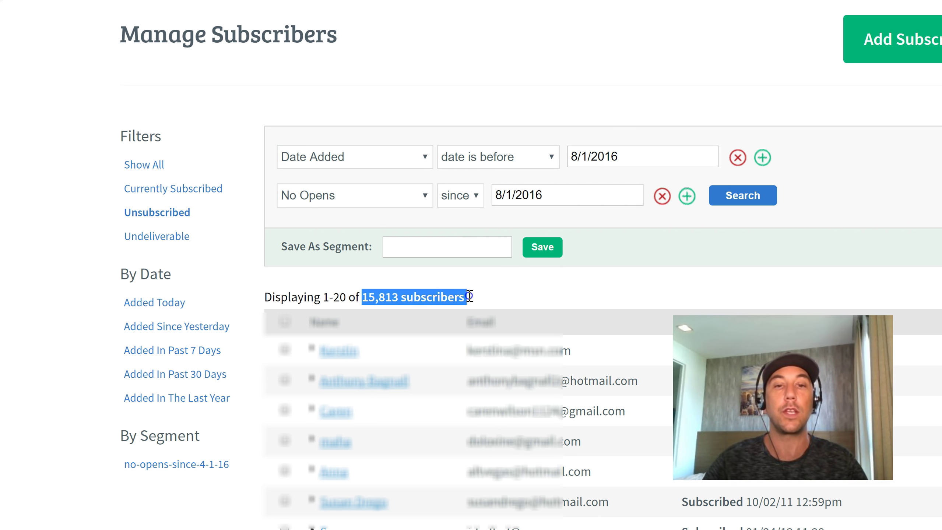
click(481, 296)
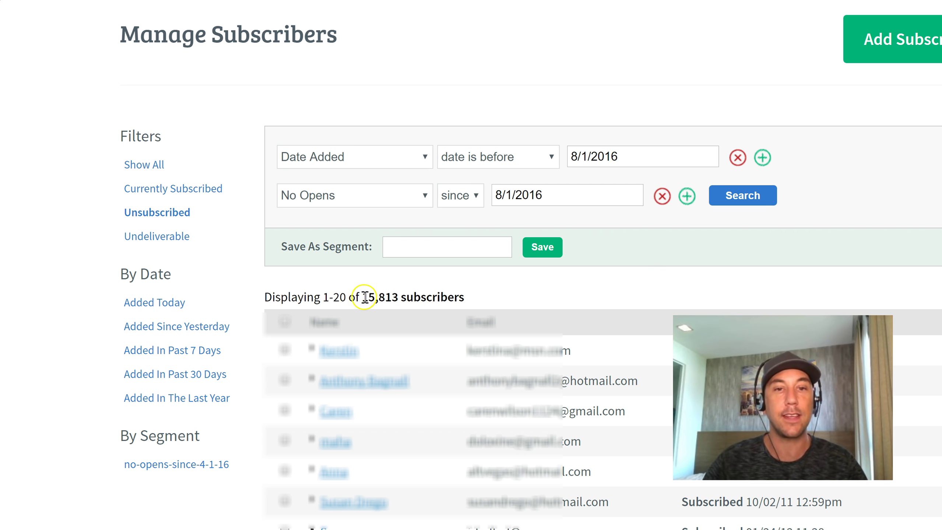
drag(375, 300, 398, 301)
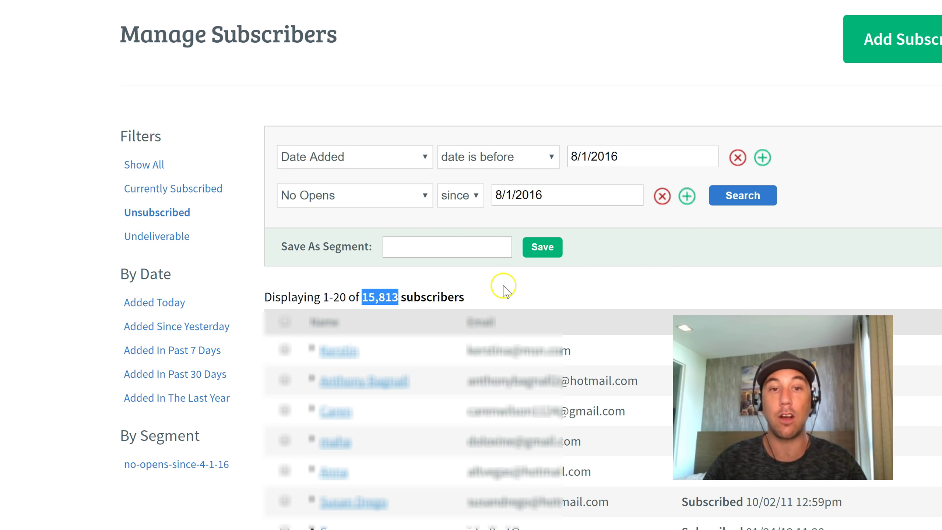
click(509, 293)
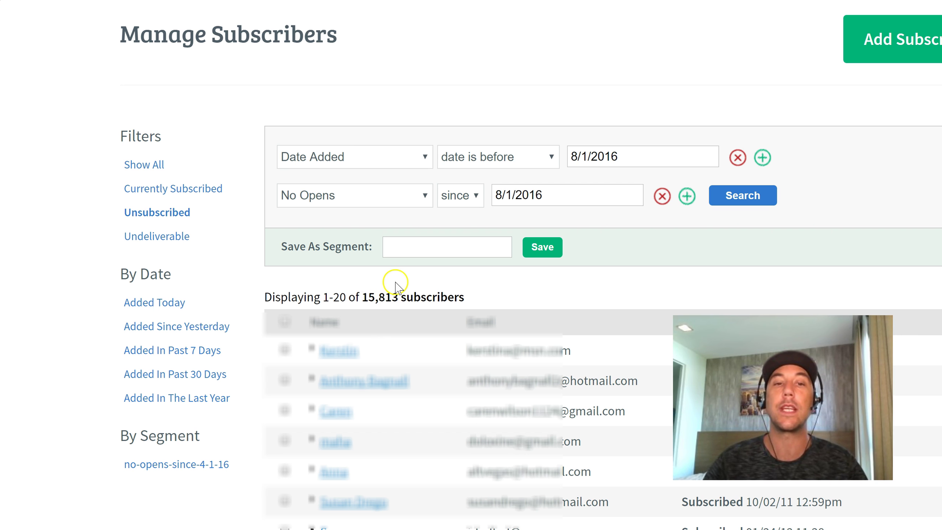
click(418, 248)
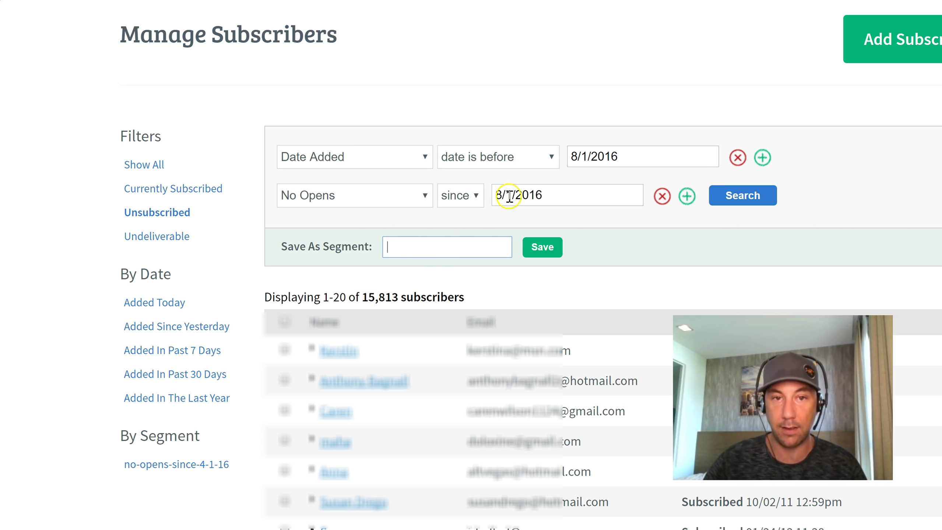
- Save the search results as segment 'aa-11-13-16-for-reengagement'
text(aa-)
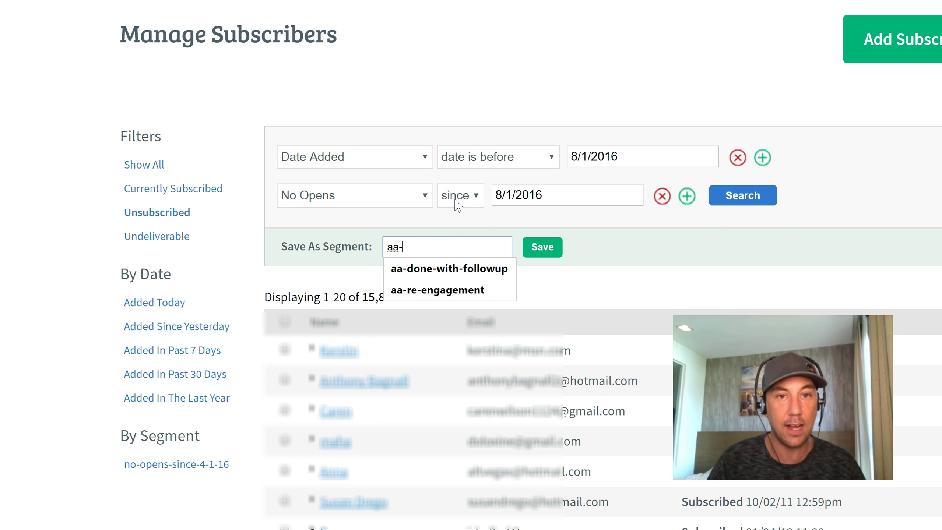
text(11-13-16-for-re)
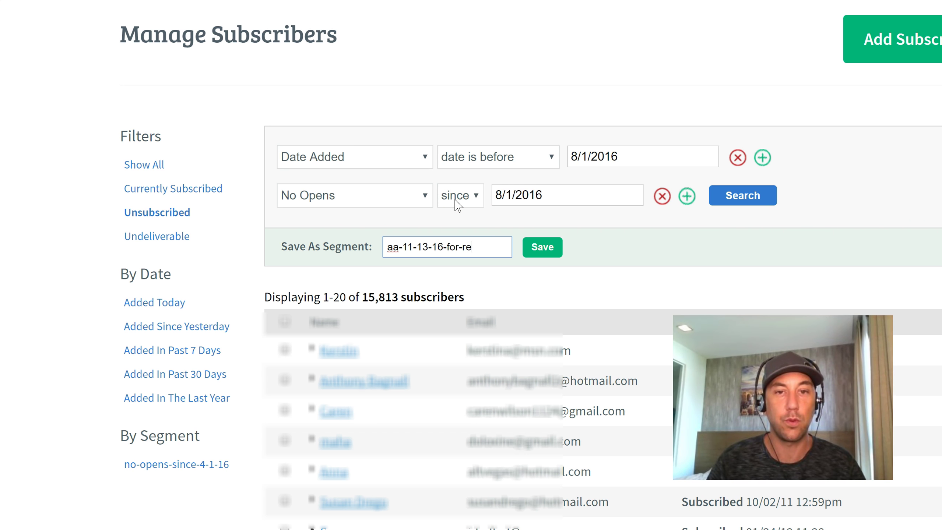
text(engagement)
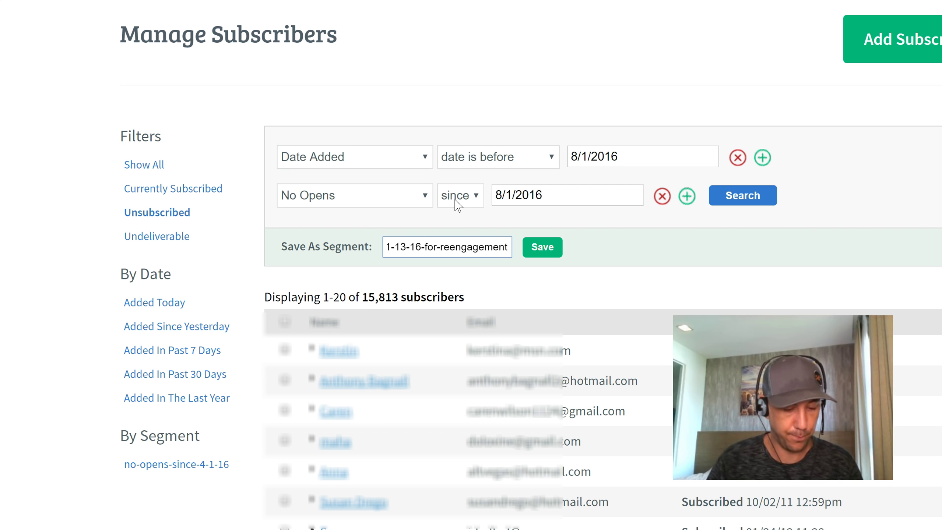
key(ctrl+a)
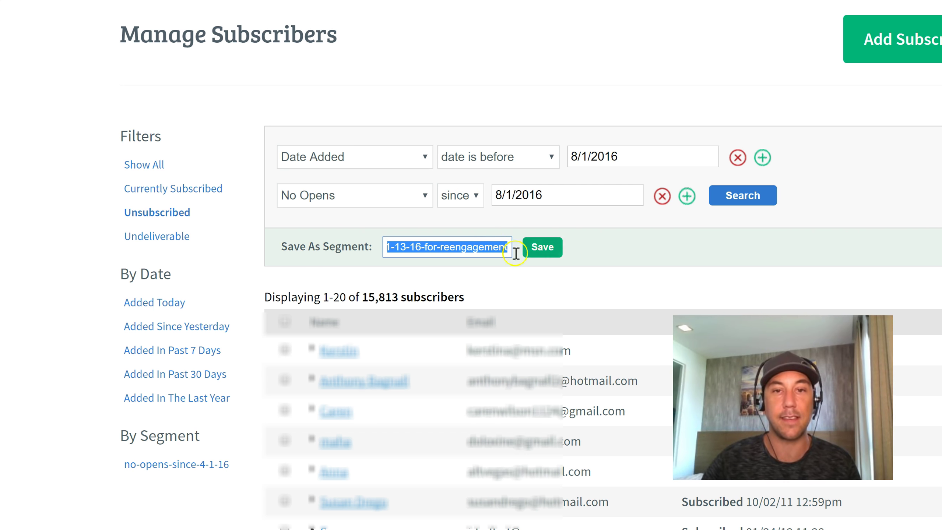
click(543, 249)
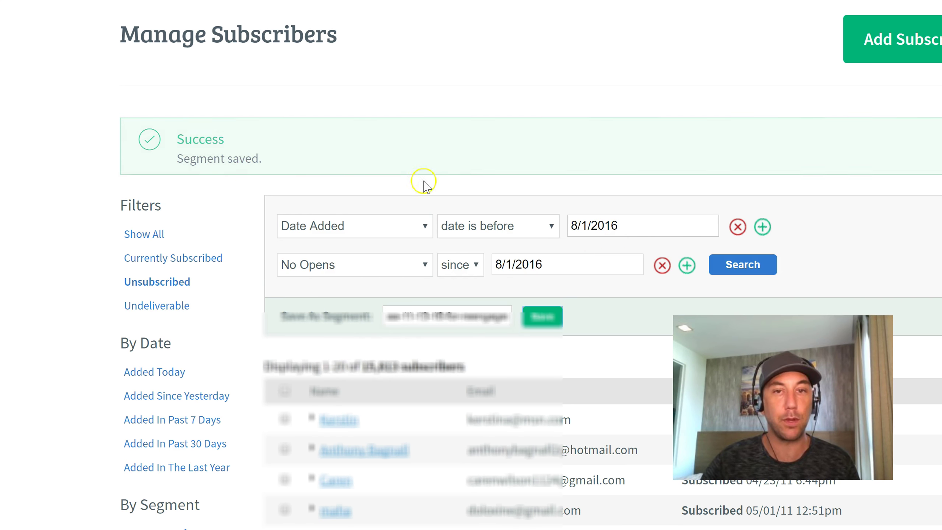
scroll(426, 185, down, 5)
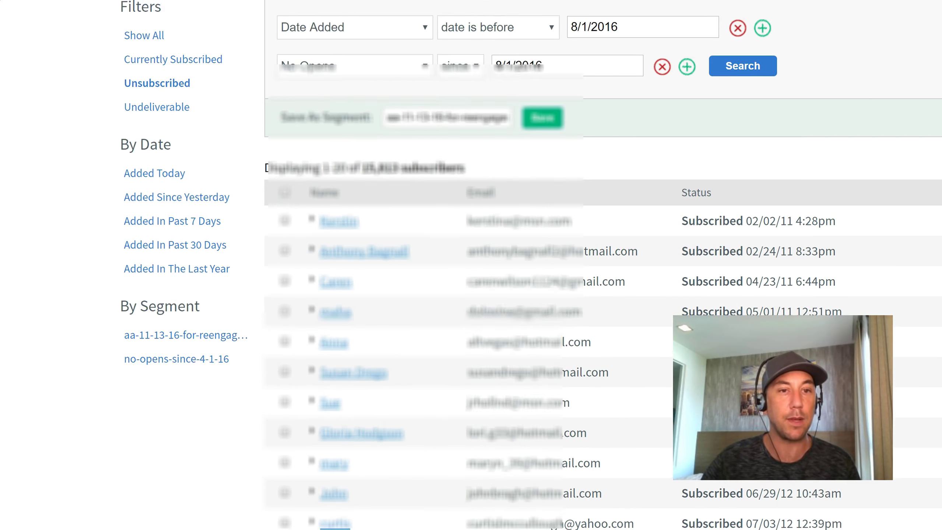
scroll(276, 389, up, 1)
scroll(223, 412, down, 2)
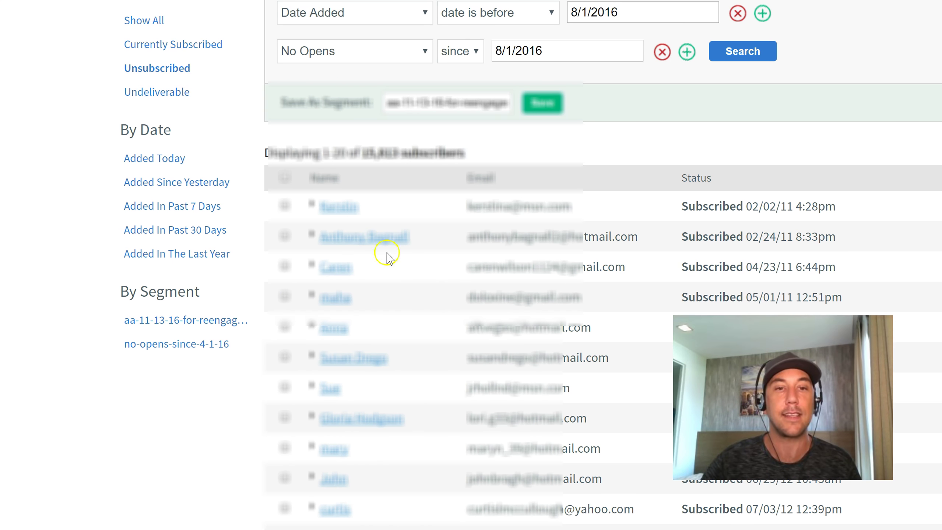
scroll(471, 265, up, 5)
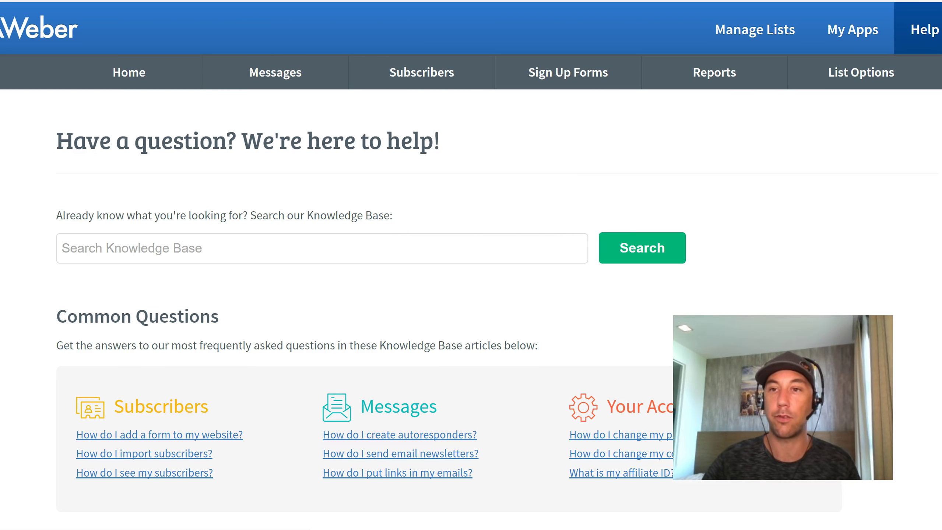
- Choose Technical Question as the help request's inquiry topic
scroll(471, 266, down, 15)
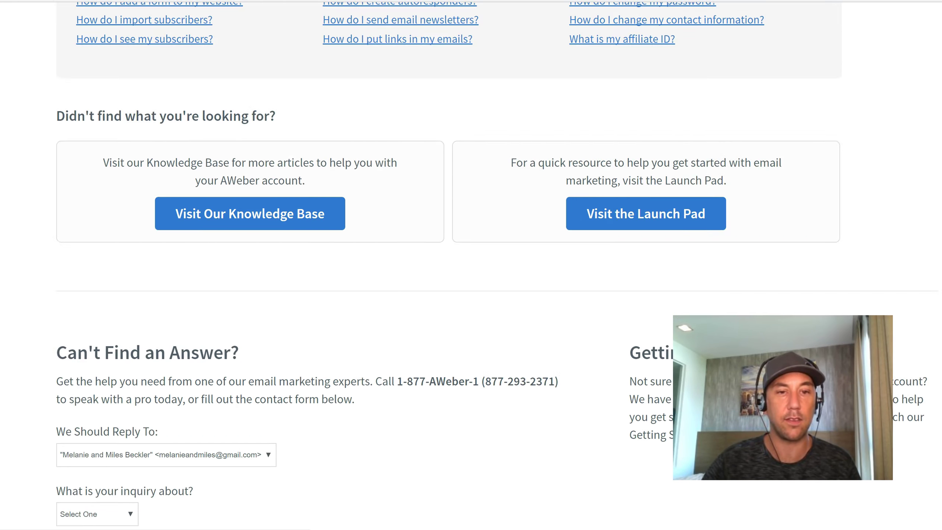
scroll(471, 266, down, 1)
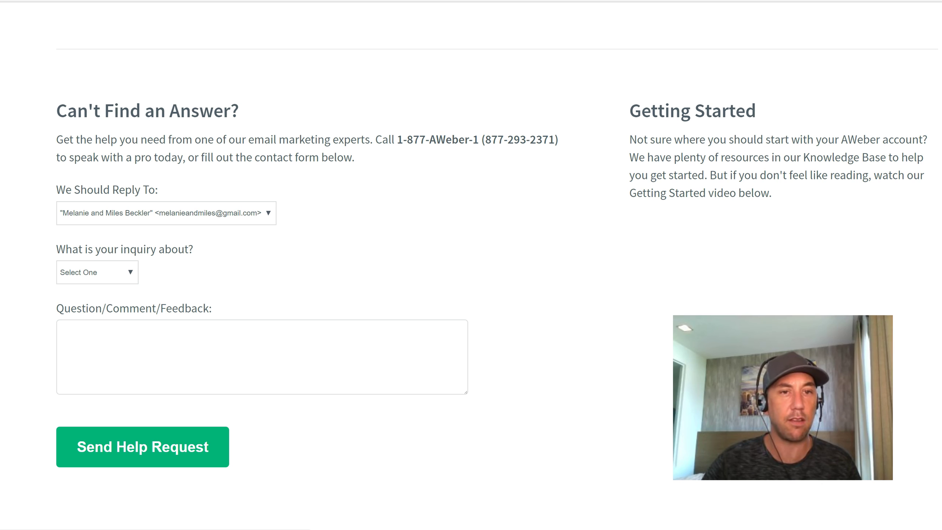
click(122, 277)
click(118, 299)
- Set Listname to ask-angels-broadcast and Question Type to Other
click(109, 337)
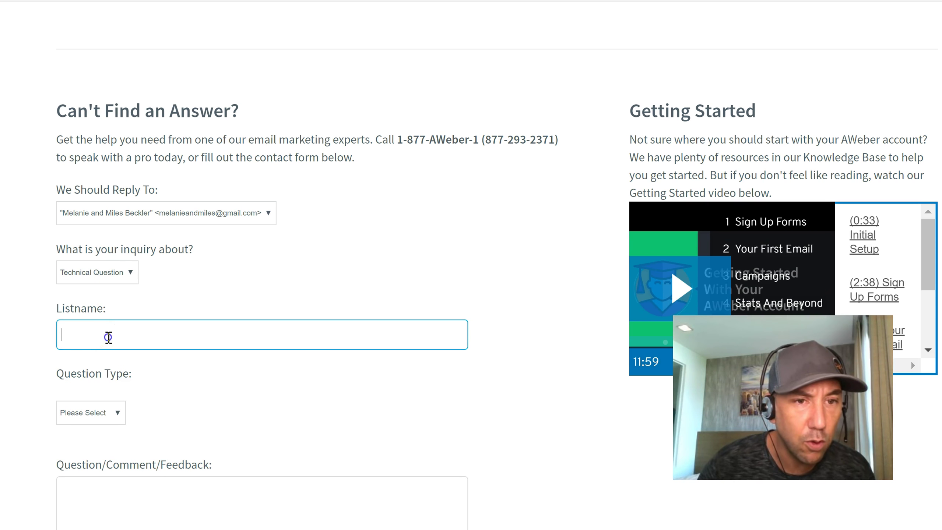
text(As)
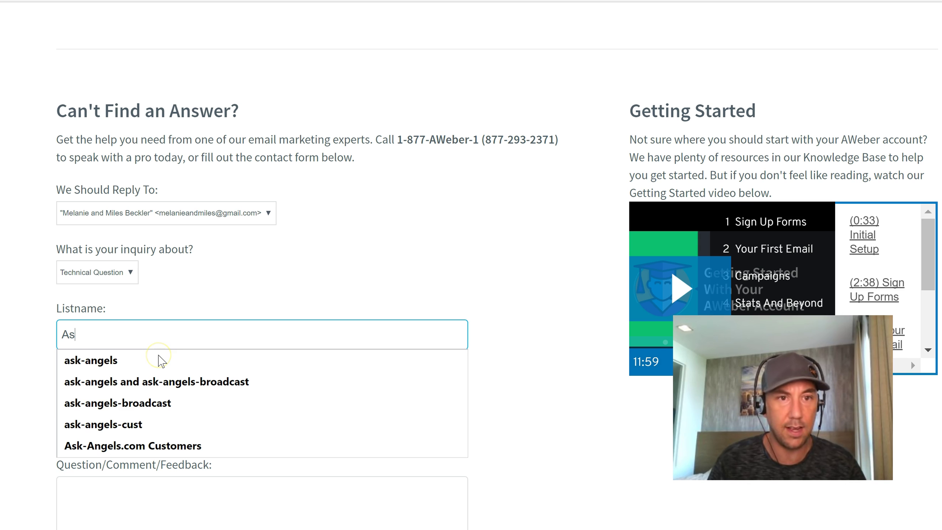
key(Down)
key(Down)
key(Down)
key(Return)
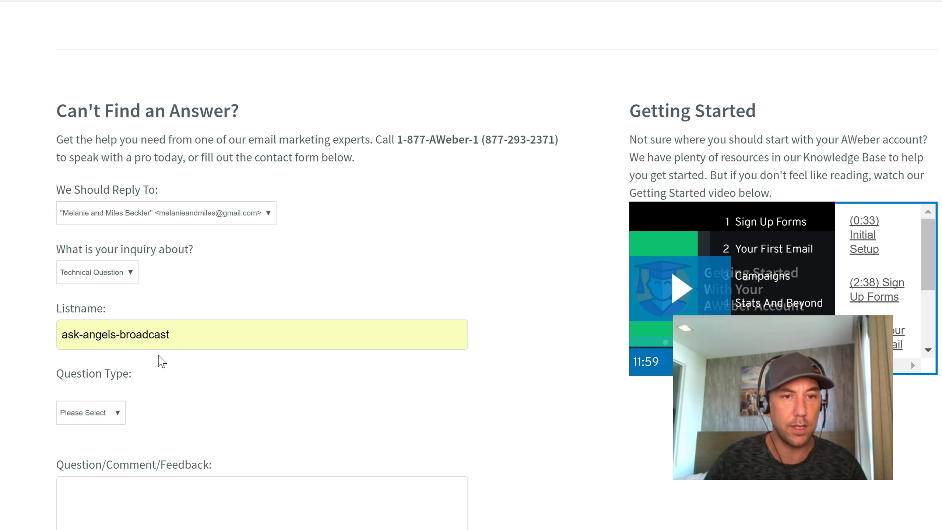
click(91, 423)
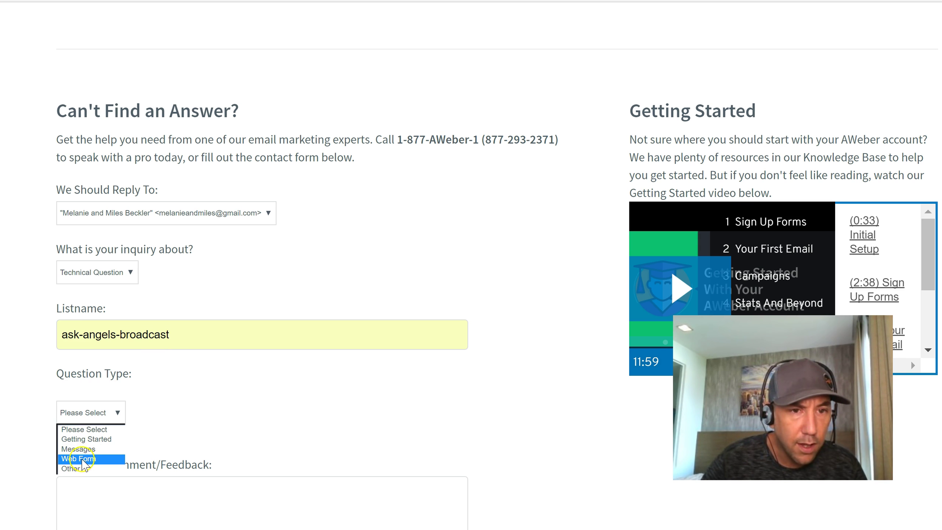
click(75, 469)
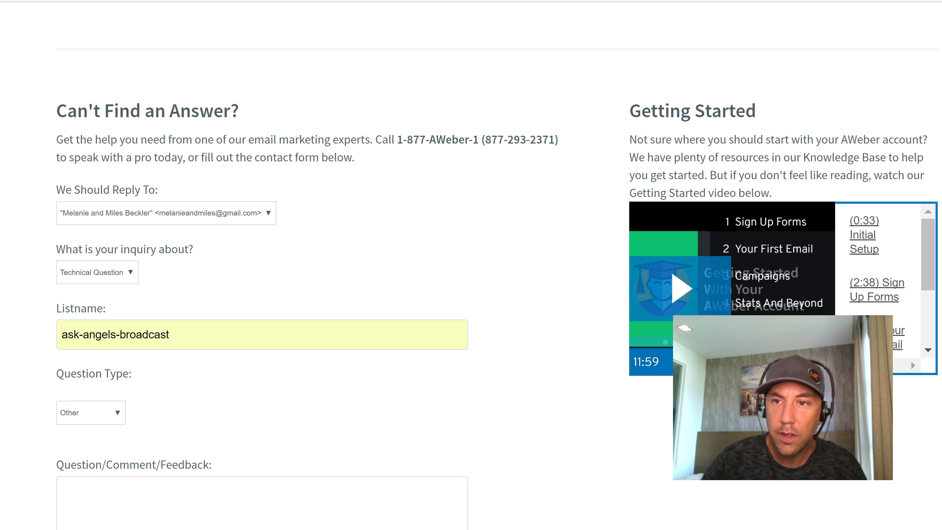
scroll(397, 418, down, 2)
click(396, 418)
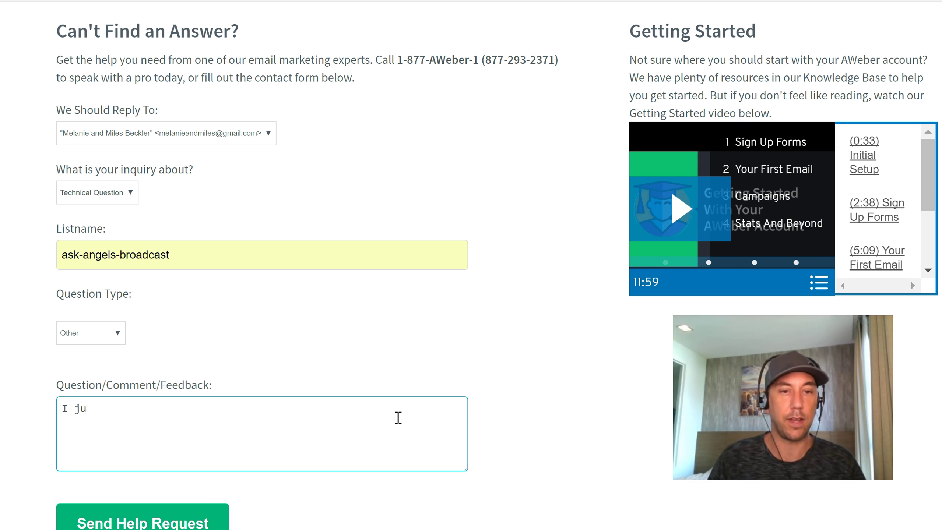
- Write the comment requesting segment aa-11-13-16-for-reengagement be moved to Ask Angels Re-Engagement
text(I just r)
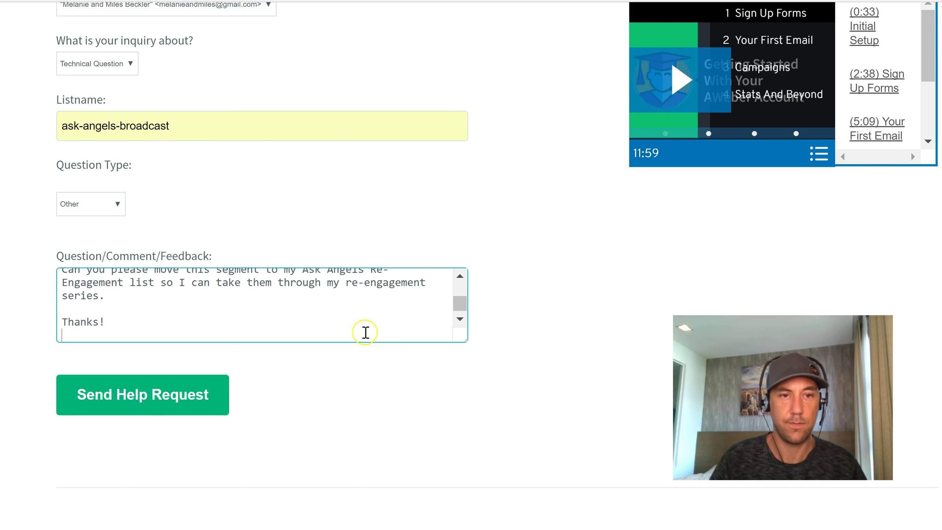
key(Return)
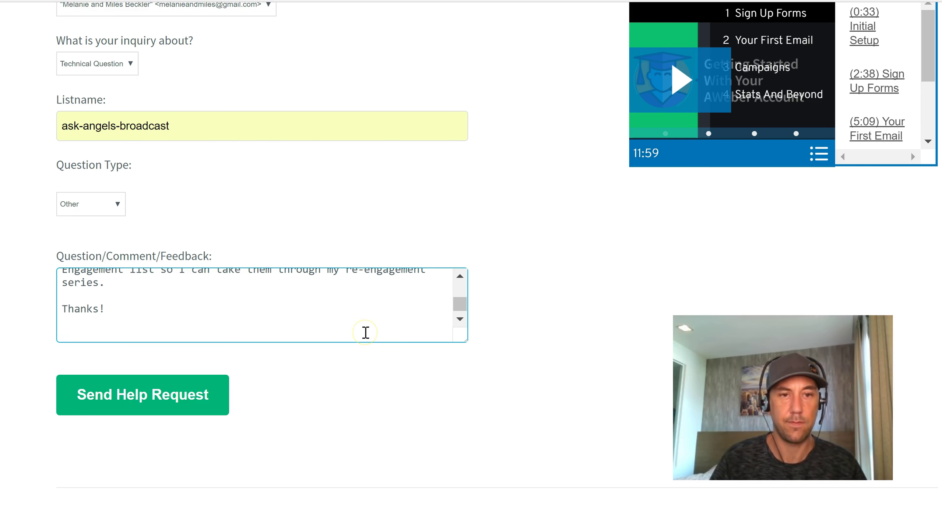
key(BackSpace)
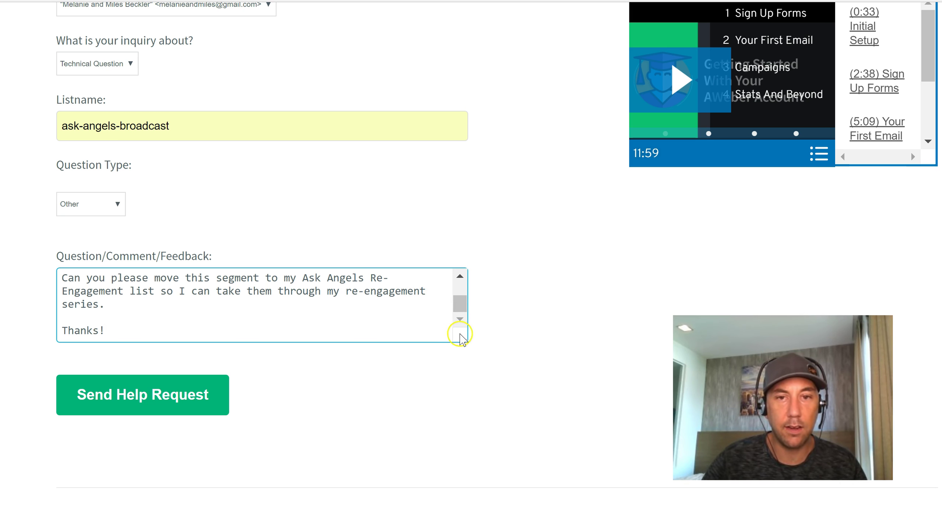
drag(463, 340, 479, 449)
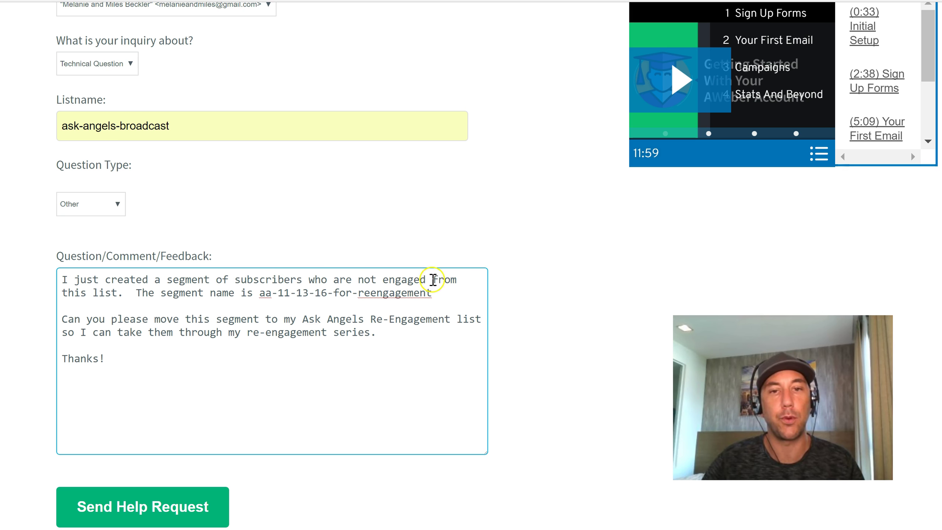
drag(265, 293, 393, 304)
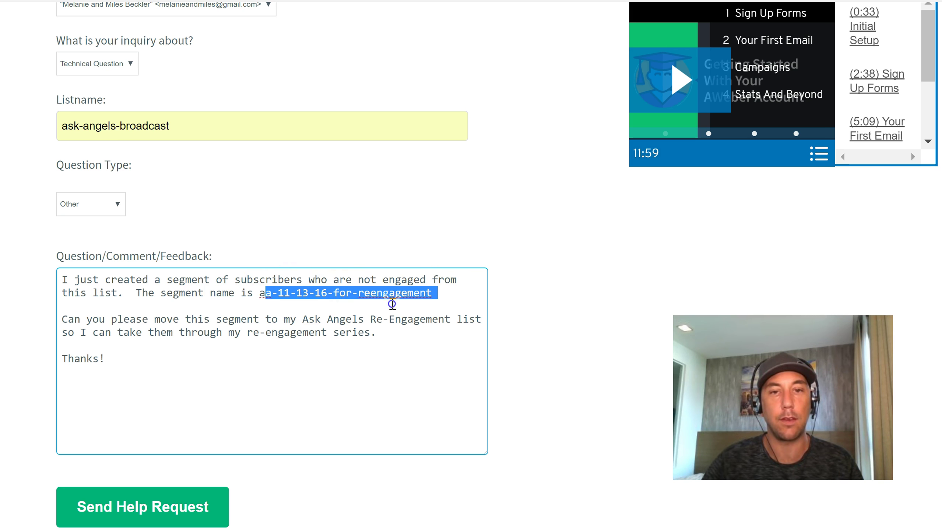
click(393, 304)
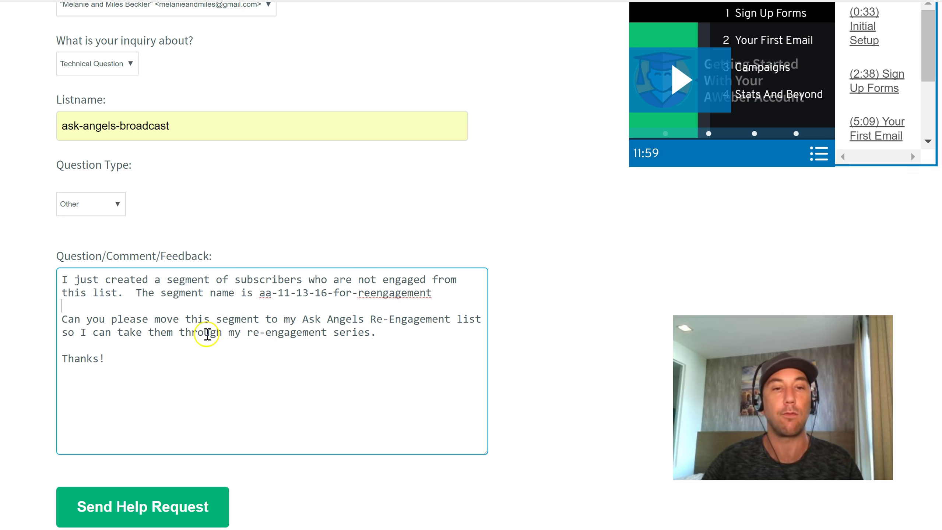
- Send the help request and get confirmation that support will reply within one business day
click(147, 509)
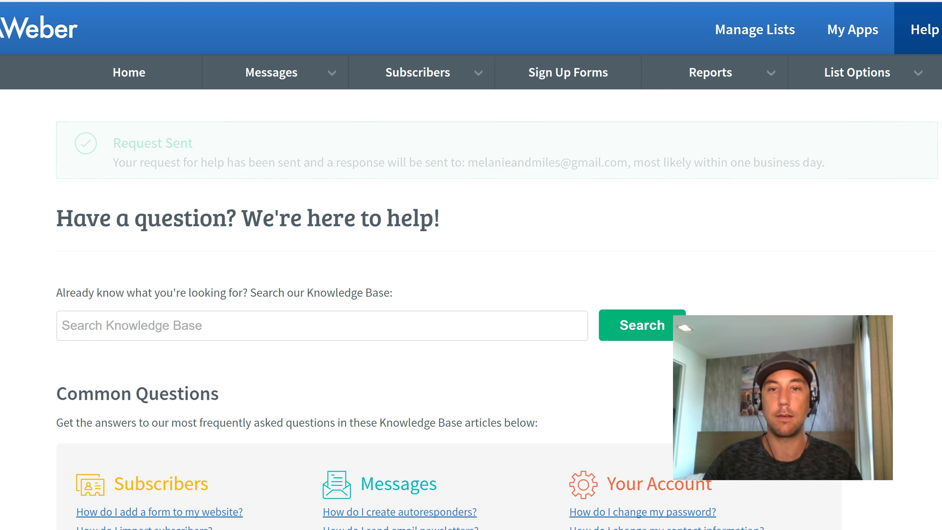
click(480, 76)
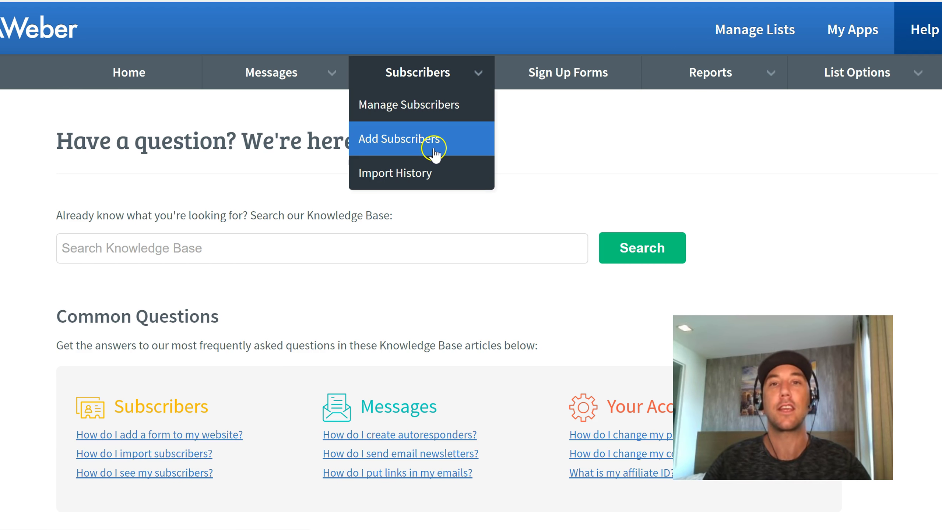